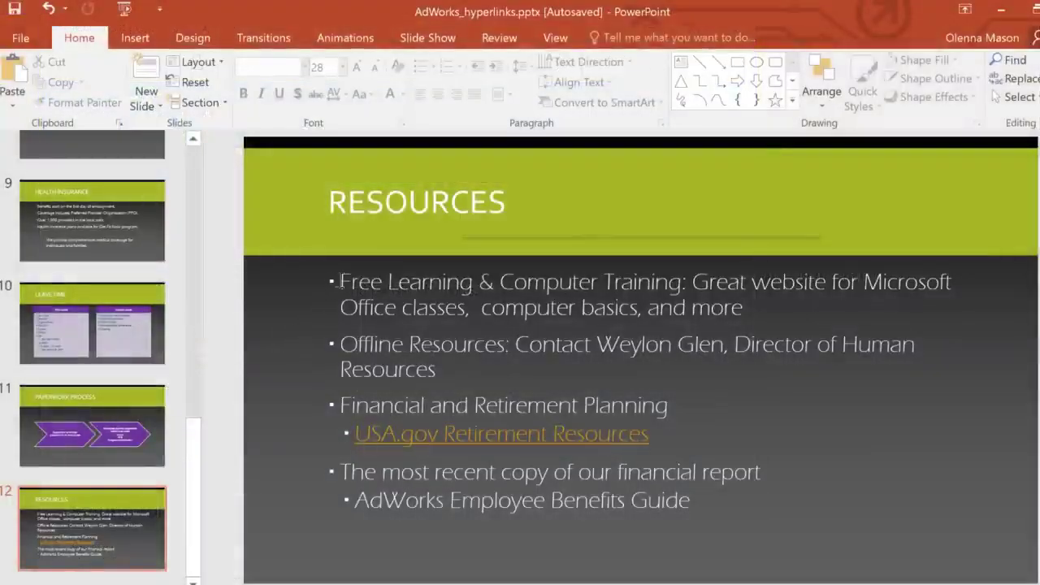
{"action": "left_click_drag", "start_coordinate": [338, 282], "coordinate": [657, 284]}
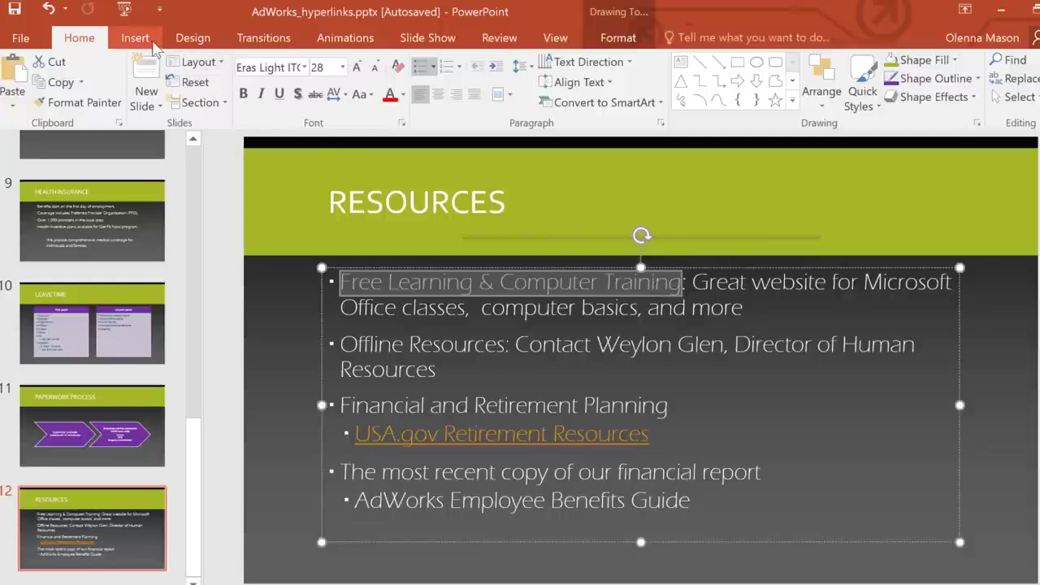
{"action": "left_click", "coordinate": [149, 43]}
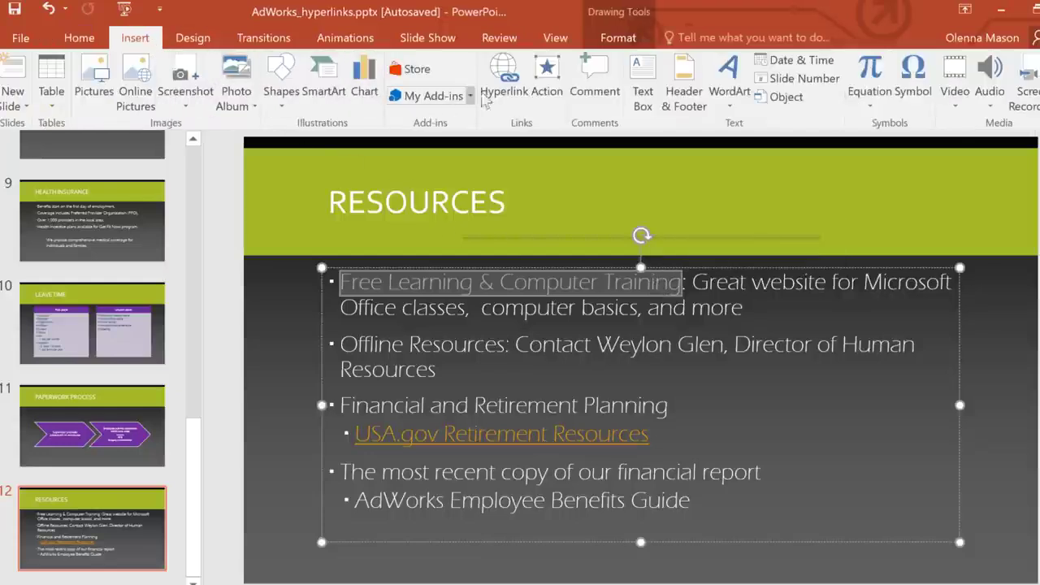
{"action": "left_click", "coordinate": [505, 91]}
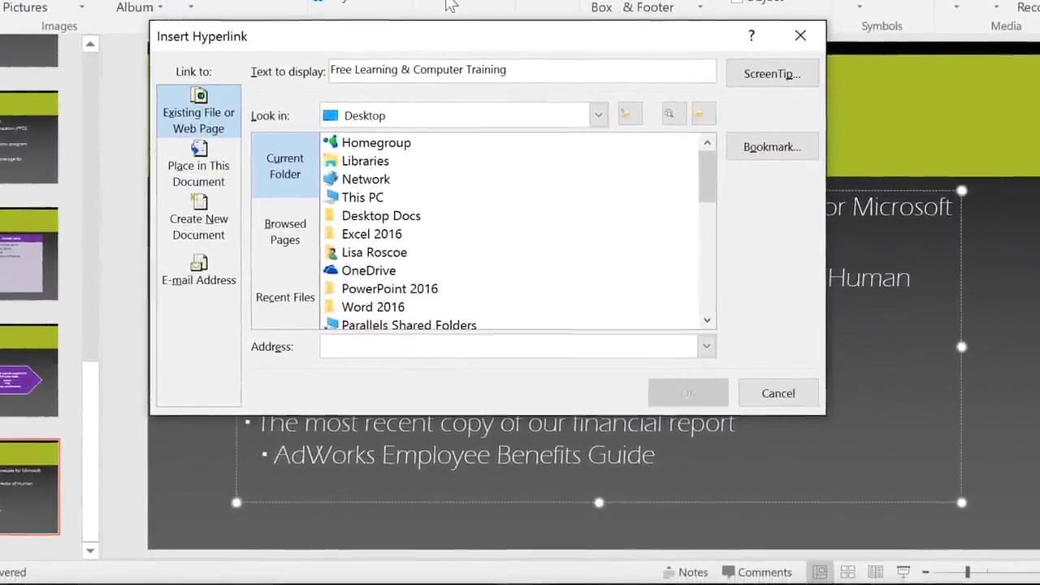
{"action": "left_click", "coordinate": [355, 70]}
{"action": "type", "text": "Online"}
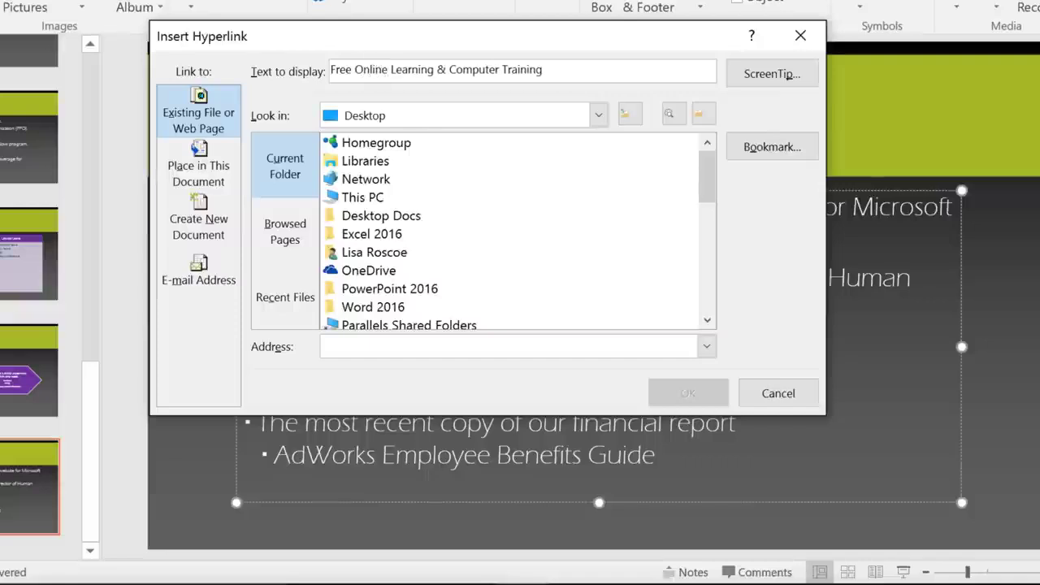
{"action": "left_click", "coordinate": [339, 348]}
{"action": "type", "text": "http://www.gcflearnfree.org"}
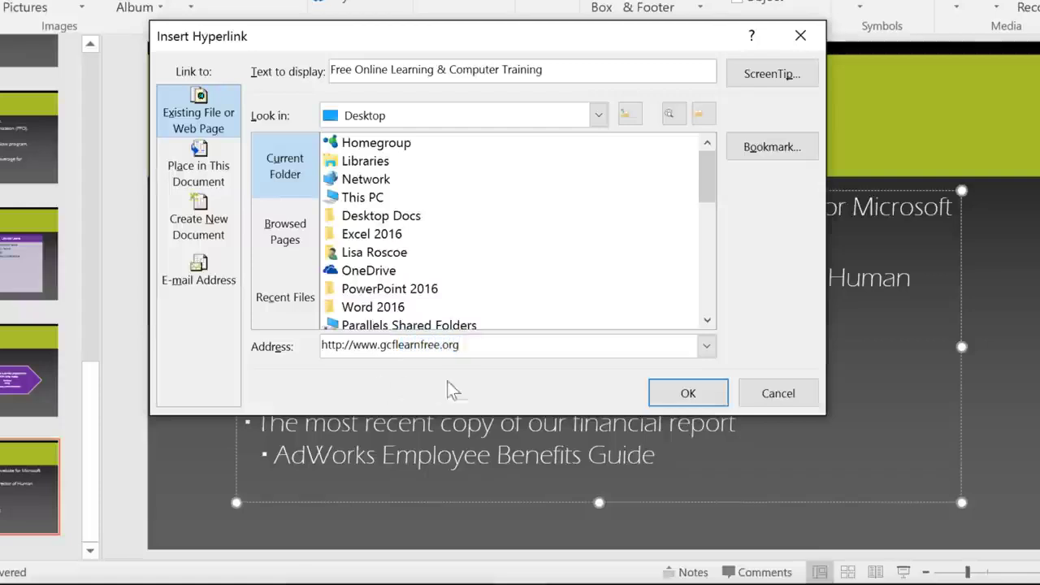
{"action": "left_click", "coordinate": [666, 391]}
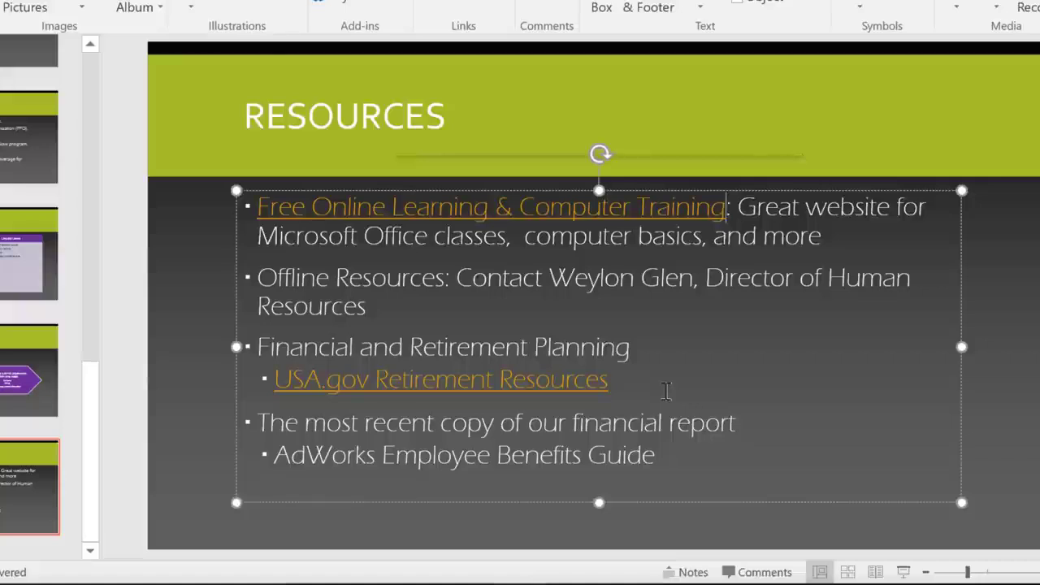
Make the HR director's name in the Offline Resources bullet an e-mail link to the contact's address.
{"action": "left_click", "coordinate": [549, 279]}
{"action": "left_click_drag", "start_coordinate": [586, 280], "coordinate": [683, 284]}
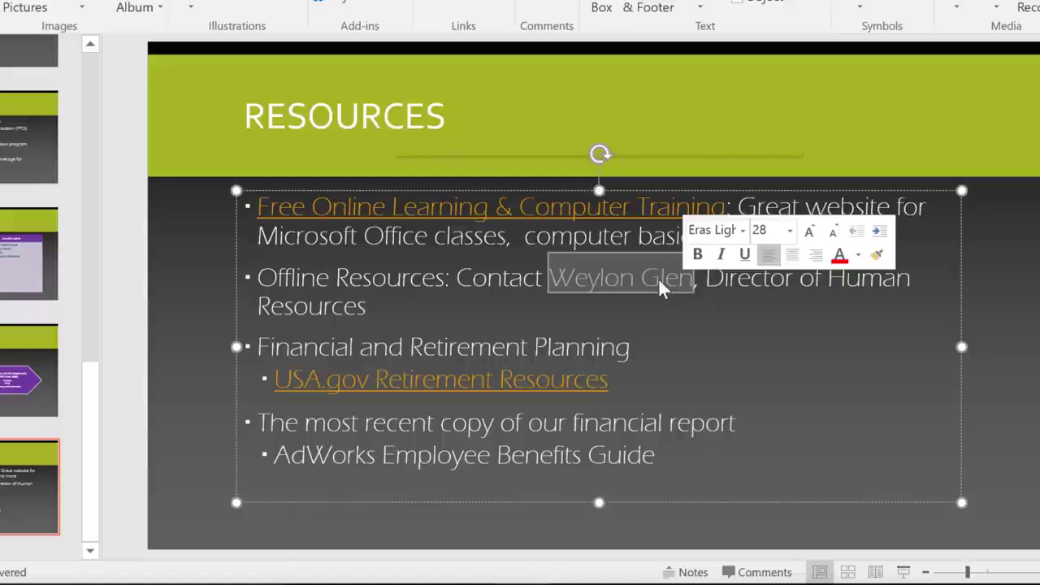
{"action": "right_click", "coordinate": [658, 278]}
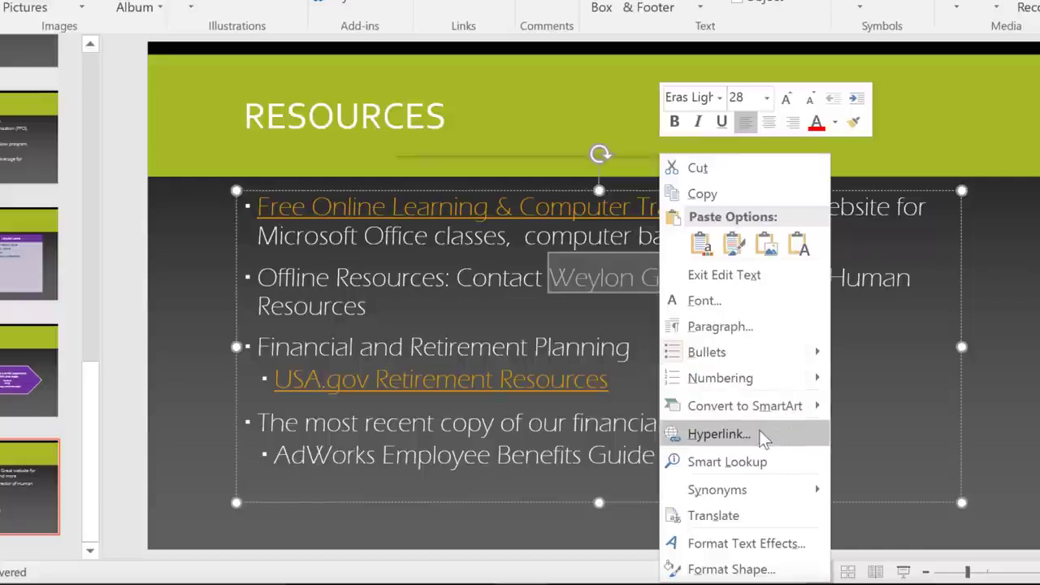
{"action": "left_click", "coordinate": [719, 434]}
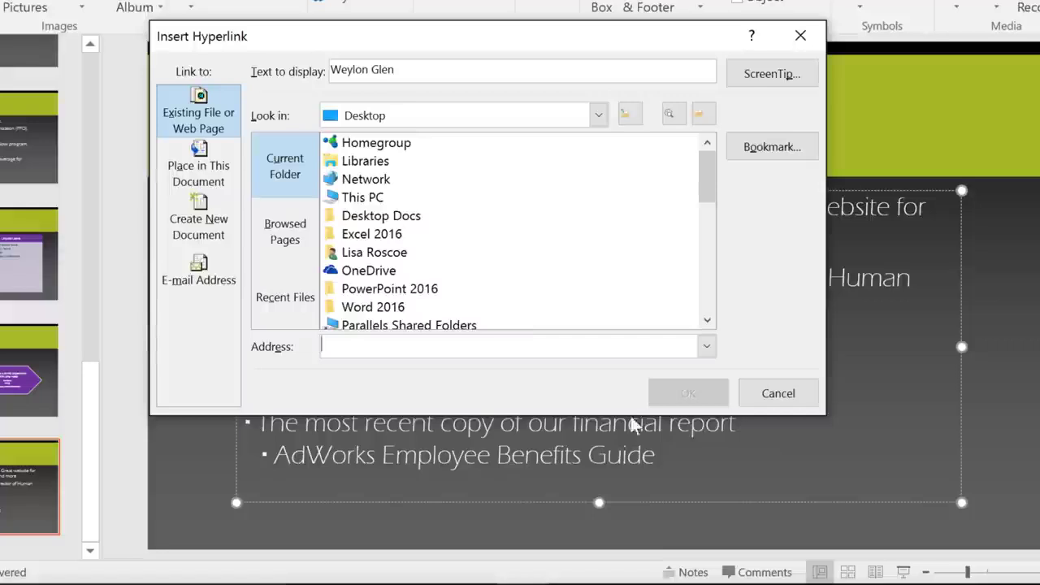
{"action": "left_click", "coordinate": [223, 281]}
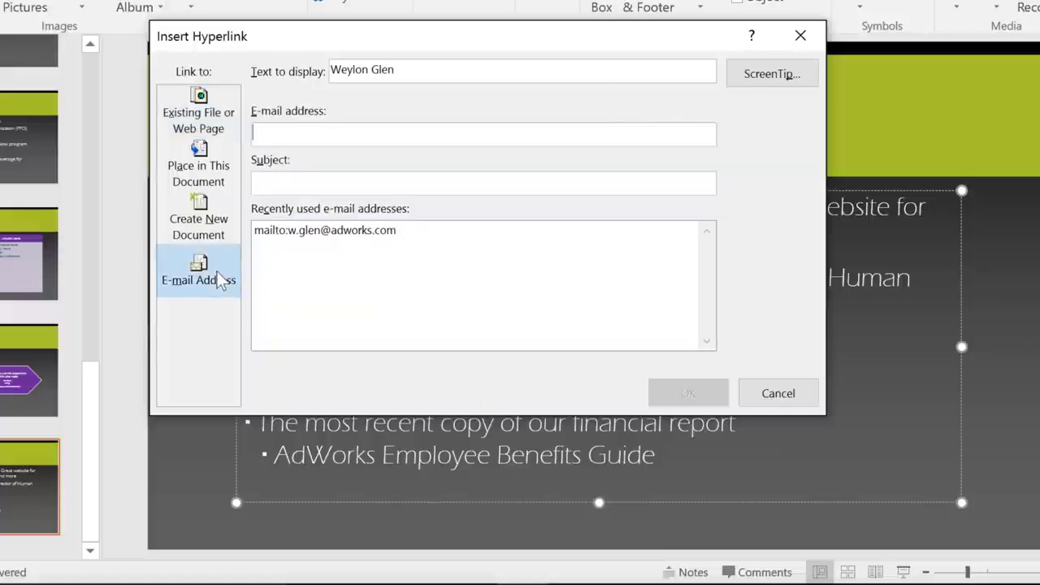
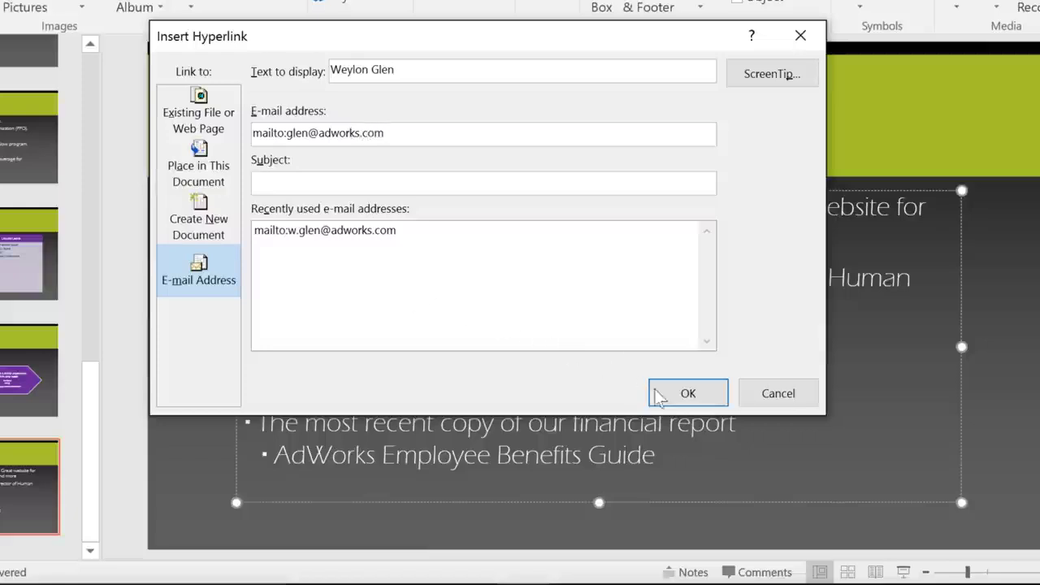
{"action": "left_click", "coordinate": [656, 392]}
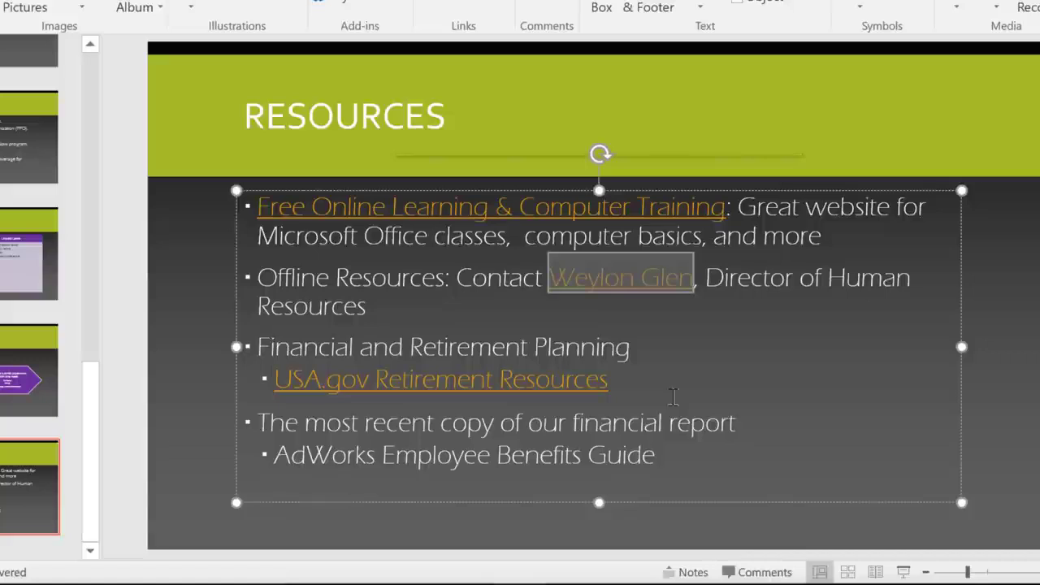
Link the 'AdWorks Employee Benefits Guide' line to the benefits guide file found under This PC.
{"action": "left_click", "coordinate": [673, 395]}
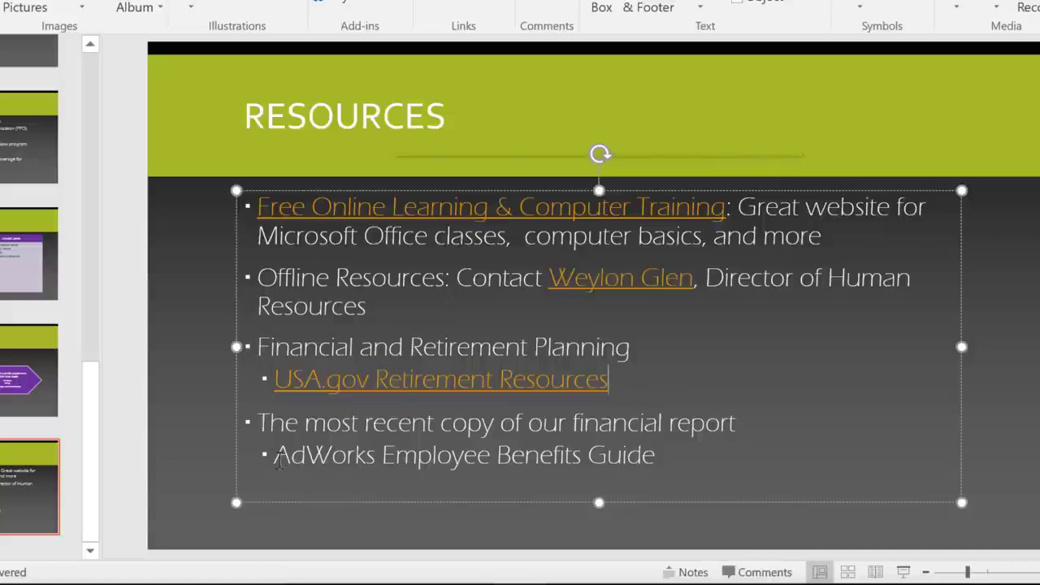
{"action": "left_click_drag", "start_coordinate": [275, 455], "coordinate": [642, 460]}
{"action": "right_click", "coordinate": [642, 461]}
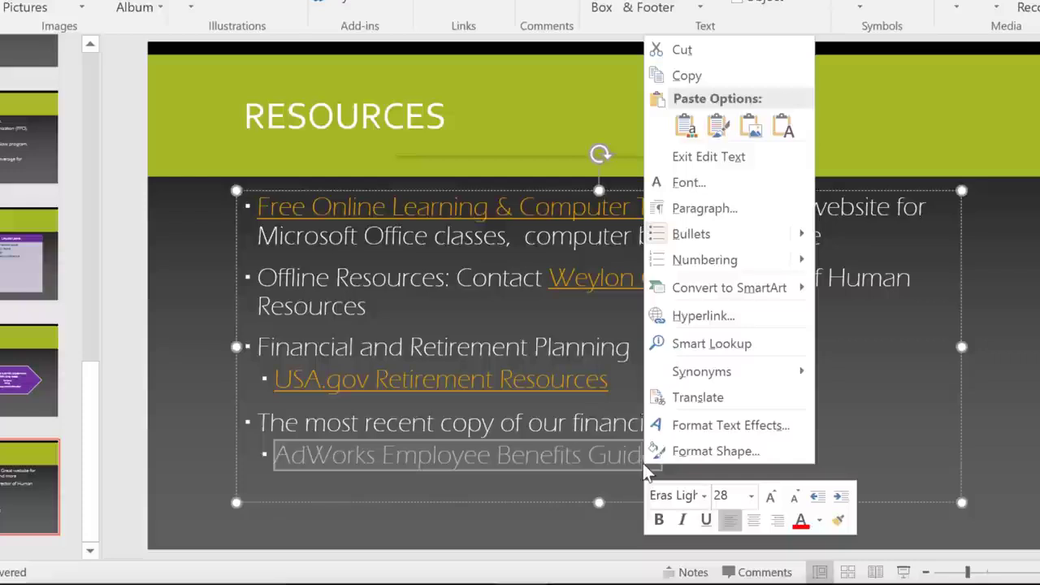
{"action": "left_click", "coordinate": [692, 316]}
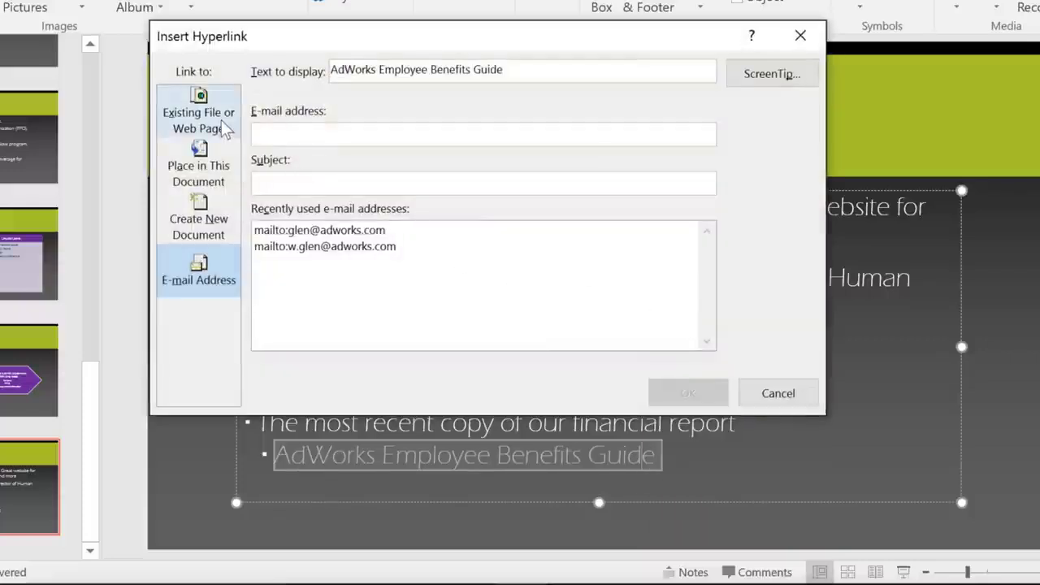
{"action": "left_click", "coordinate": [221, 119]}
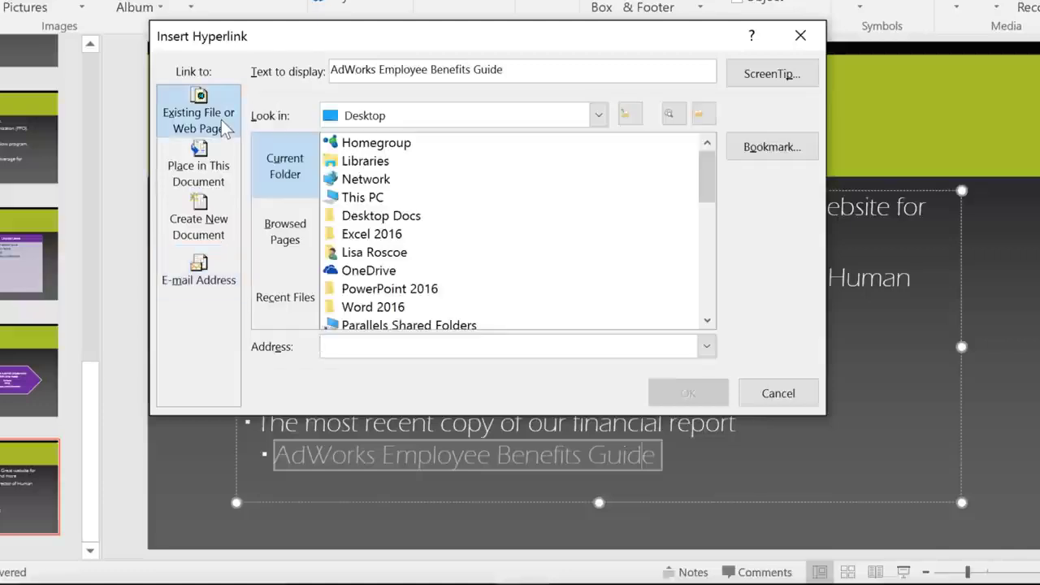
{"action": "double_click", "coordinate": [363, 198]}
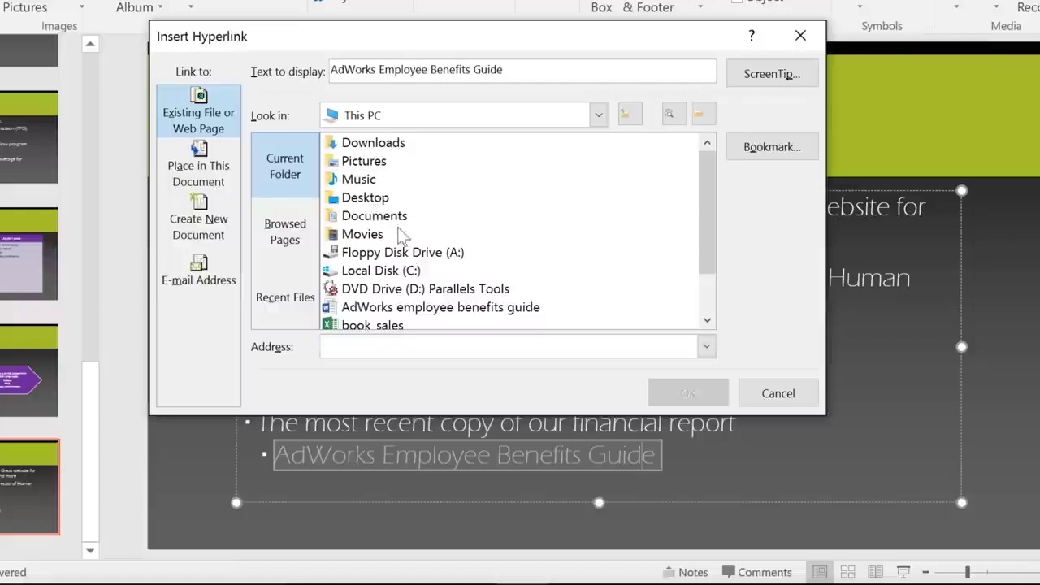
{"action": "left_click", "coordinate": [453, 310]}
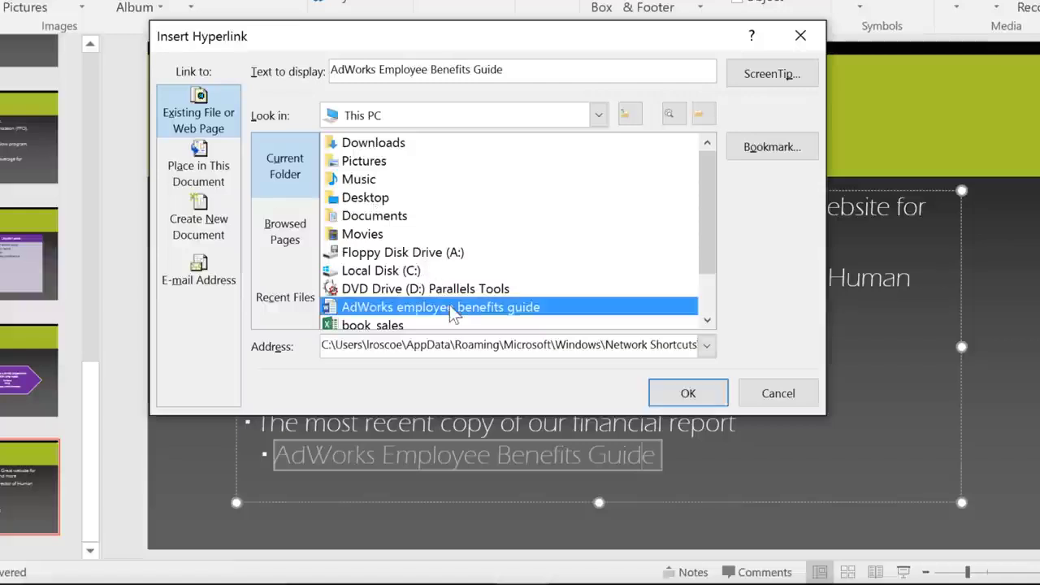
{"action": "double_click", "coordinate": [452, 308]}
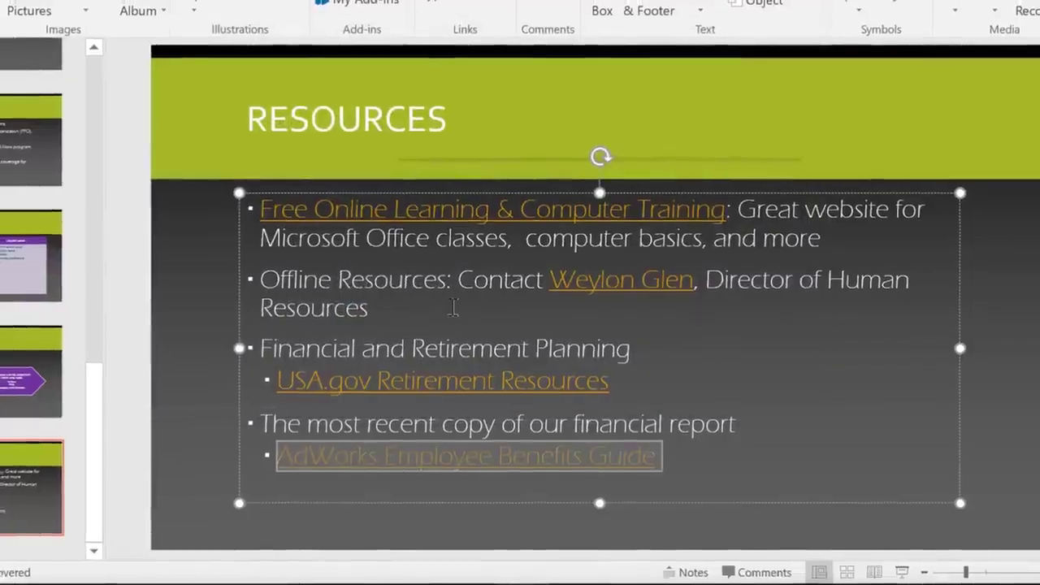
{"action": "left_click", "coordinate": [460, 315]}
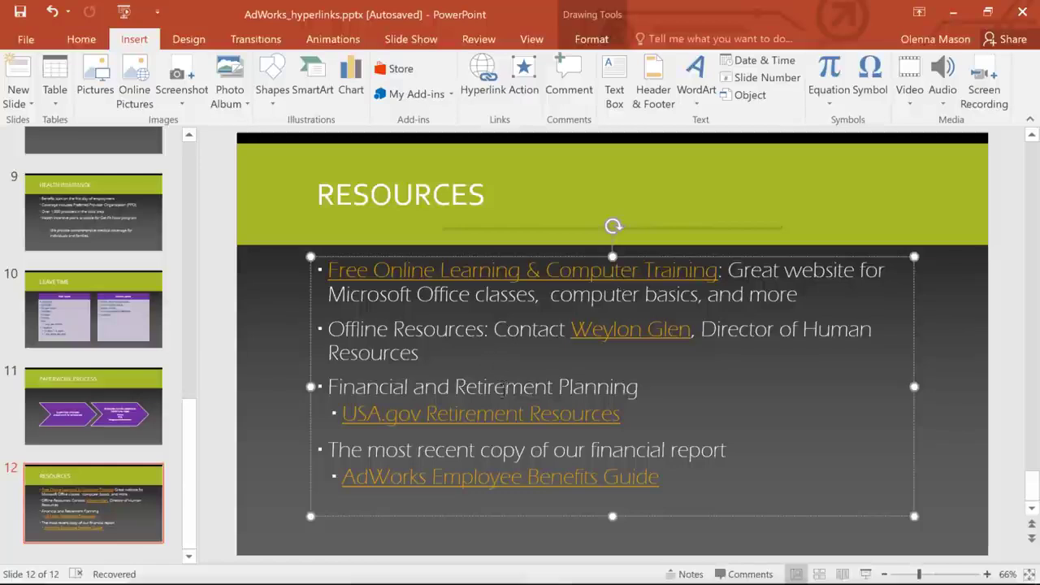
Test the USA.gov Retirement Resources link by opening it in the web browser.
{"action": "right_click", "coordinate": [507, 413]}
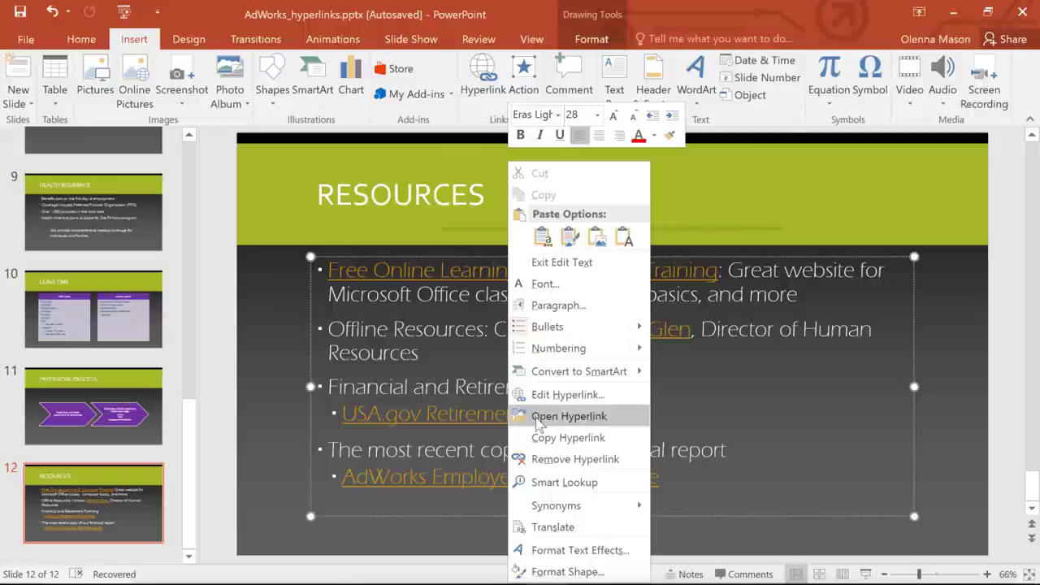
{"action": "left_click", "coordinate": [538, 418]}
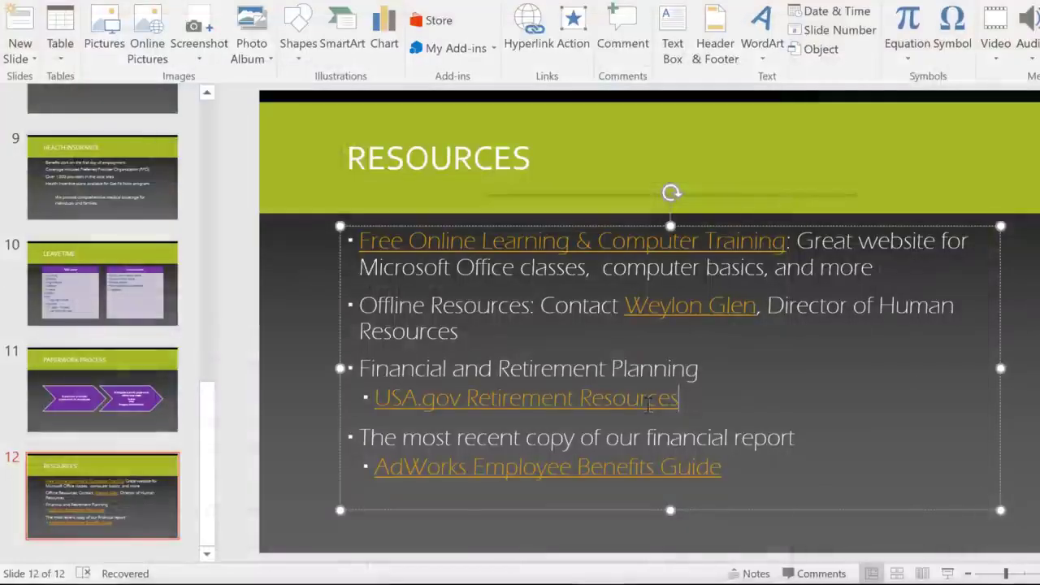
{"action": "right_click", "coordinate": [649, 408]}
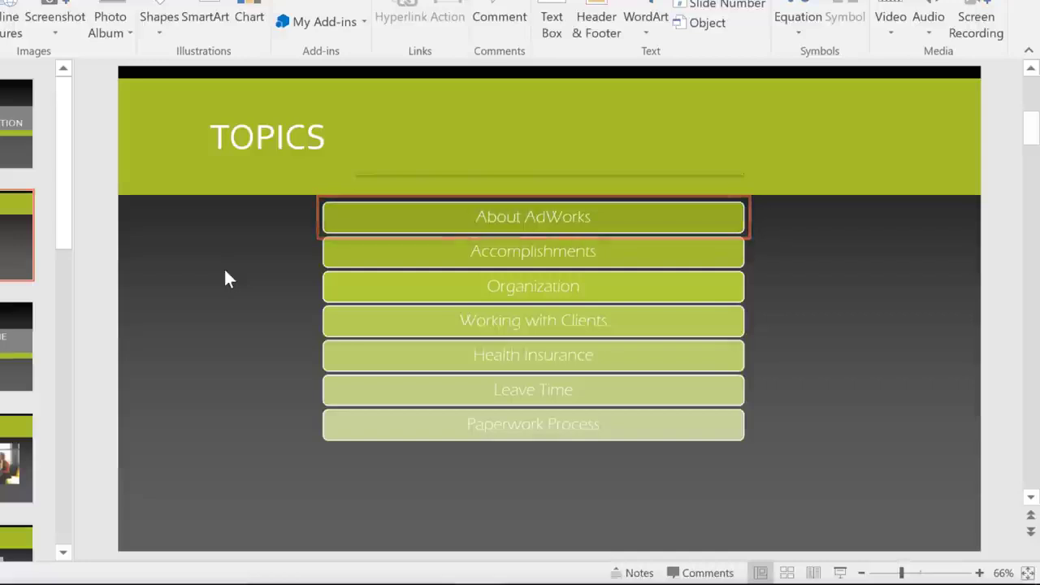
Hyperlink the About AdWorks shape to slide 4, 'About Adworks', in this presentation.
{"action": "left_click", "coordinate": [362, 219]}
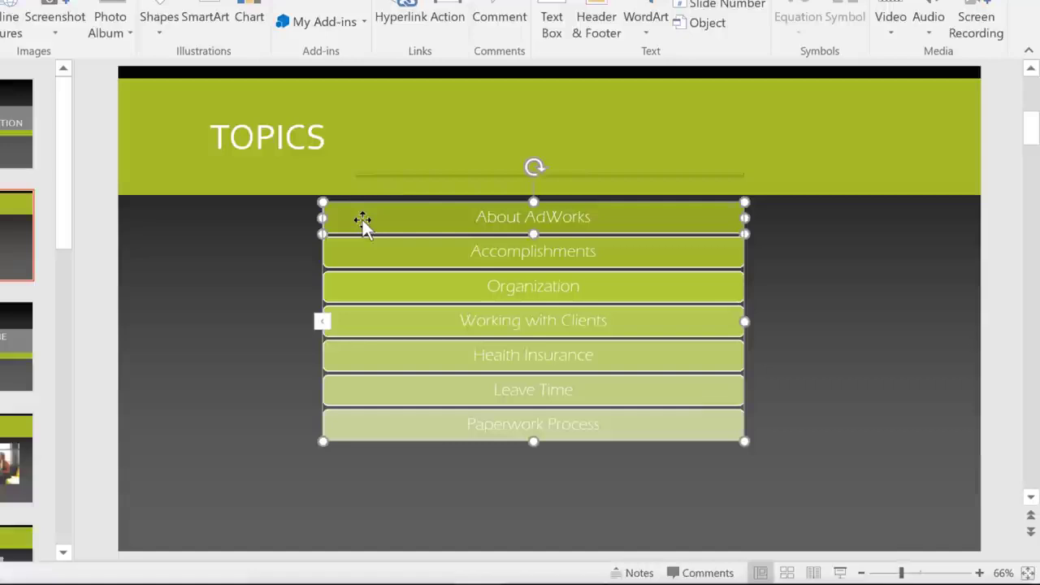
{"action": "right_click", "coordinate": [364, 221]}
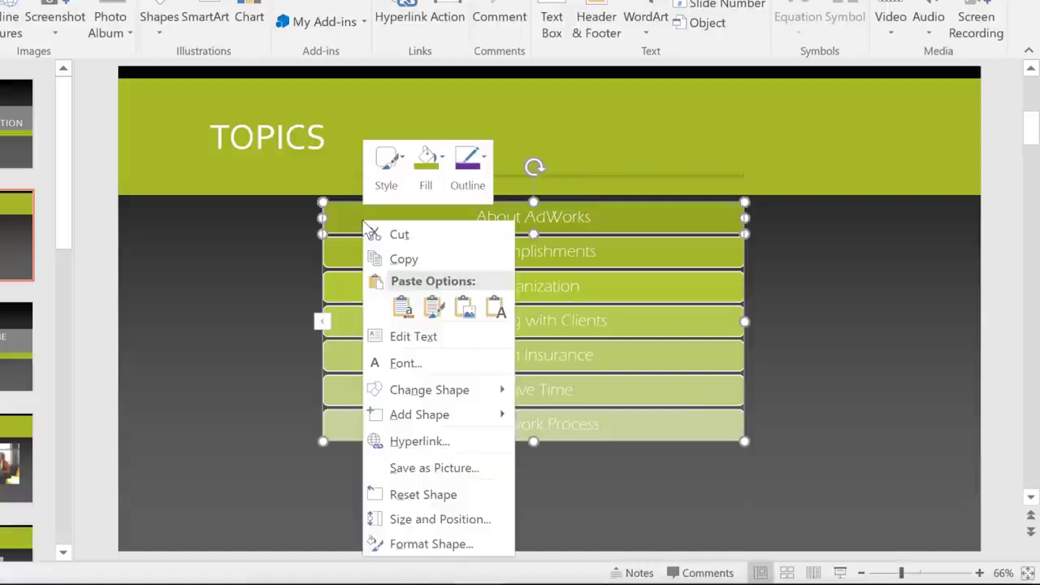
{"action": "left_click", "coordinate": [399, 440]}
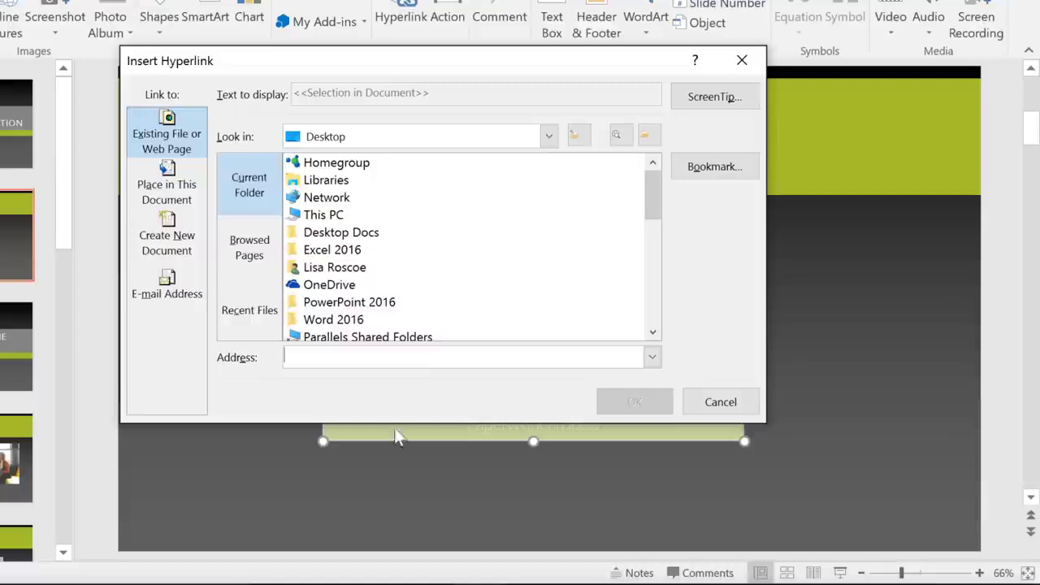
{"action": "left_click", "coordinate": [183, 189]}
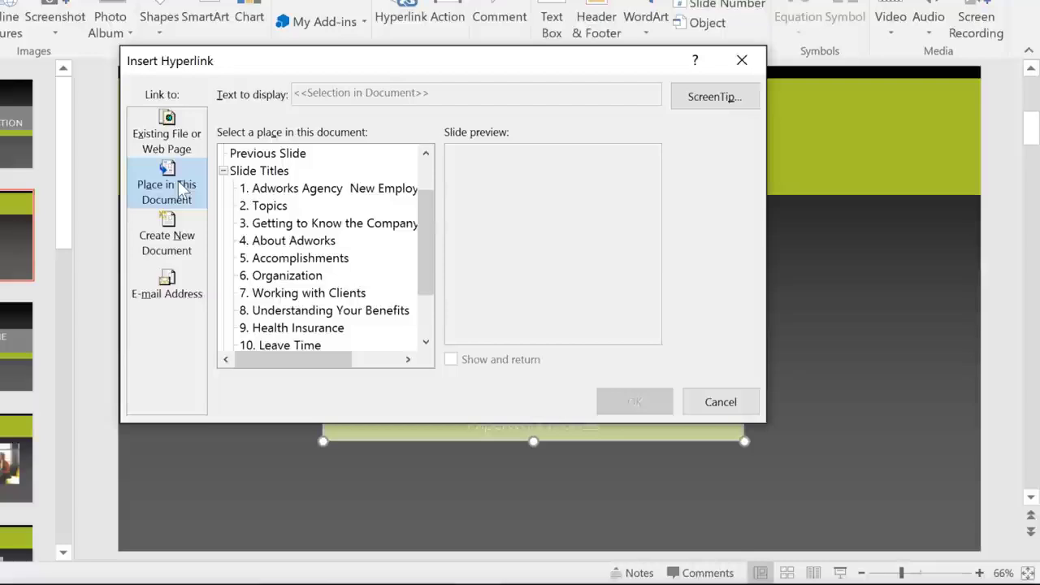
{"action": "left_click", "coordinate": [279, 244]}
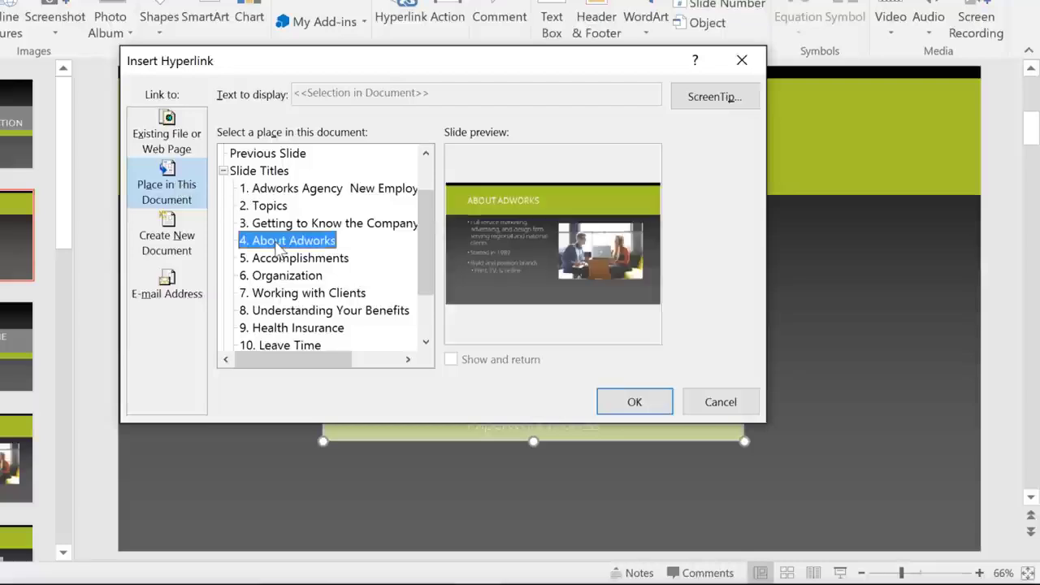
{"action": "left_click", "coordinate": [607, 404]}
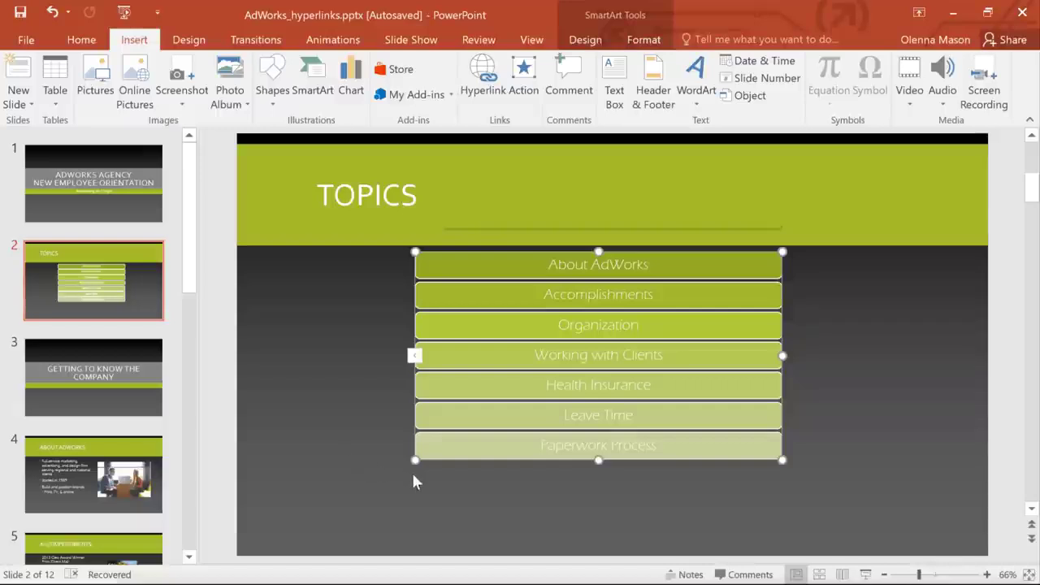
Present the slide show starting from the Topics slide.
{"action": "left_click", "coordinate": [866, 574]}
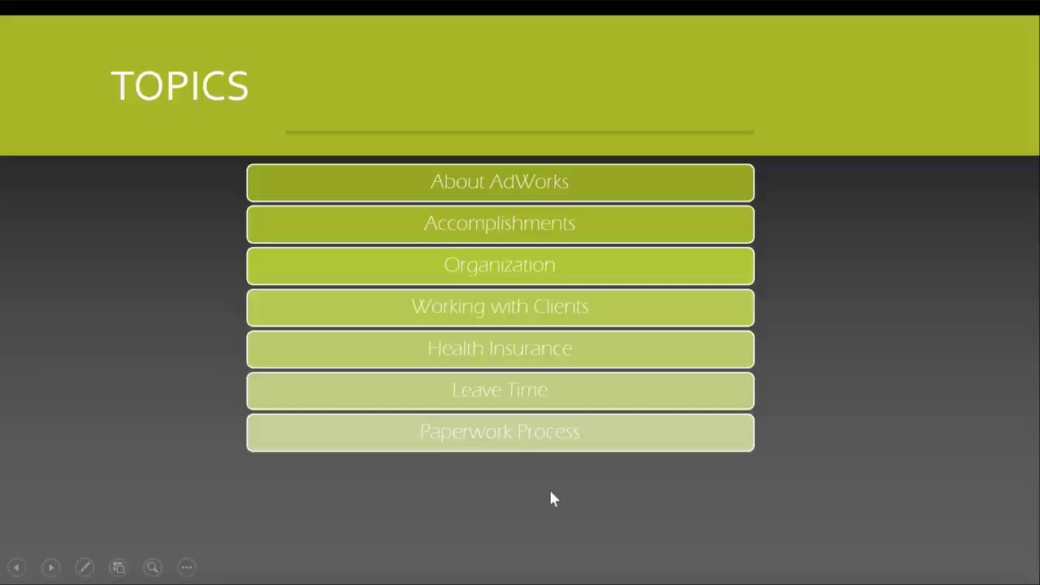